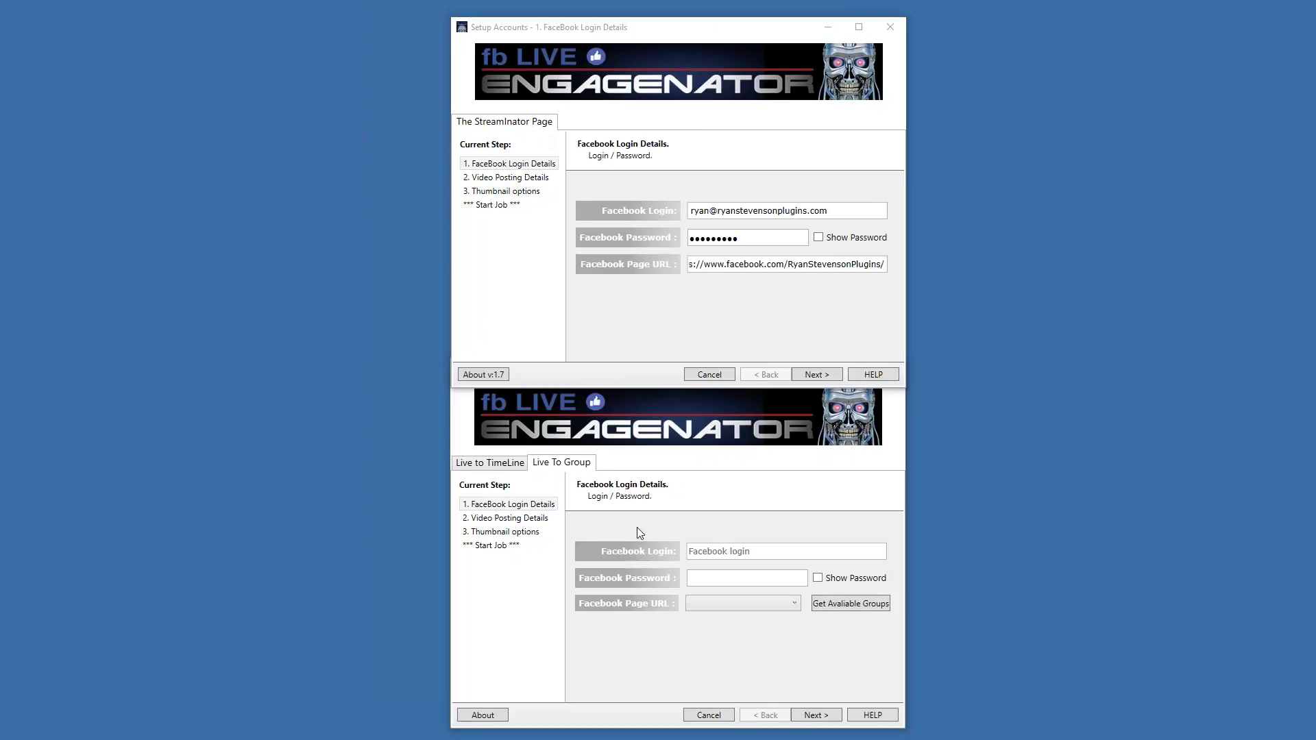
Compare the login forms for streaming live to a timeline and to a group with the page streaming form.
click(484, 465)
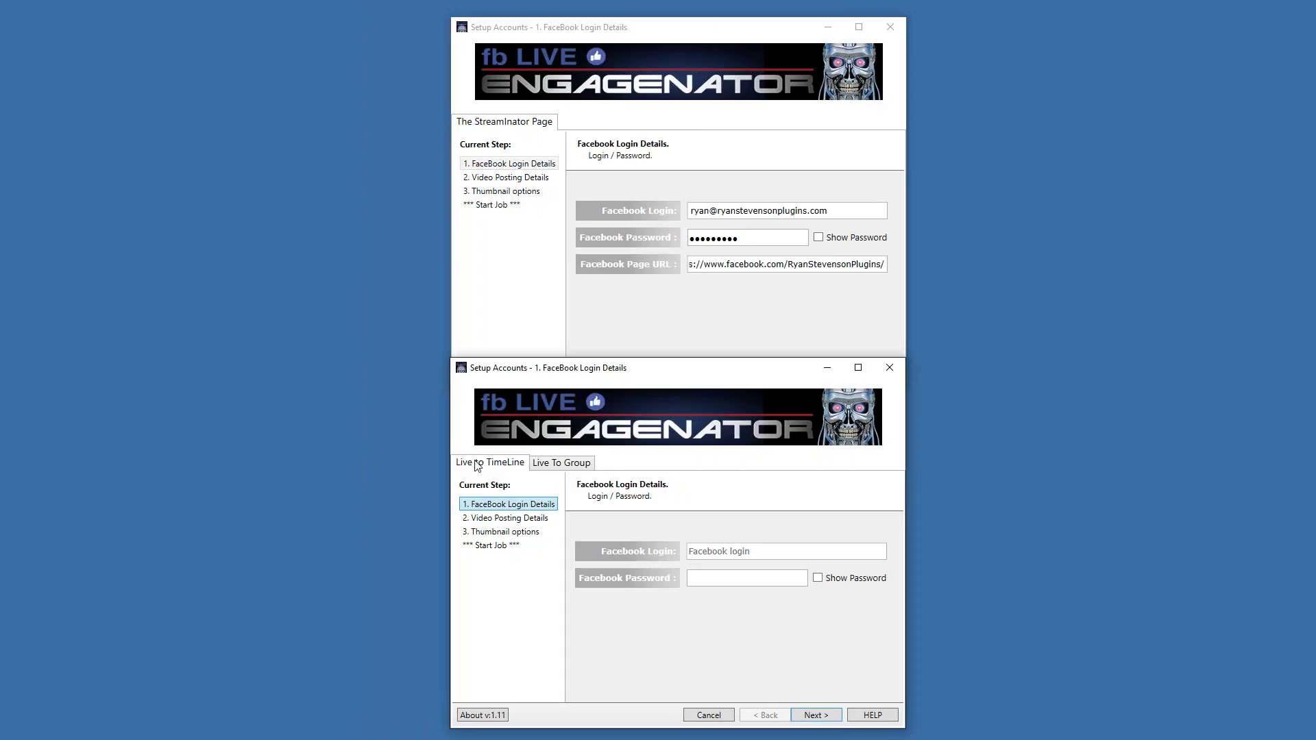
click(576, 463)
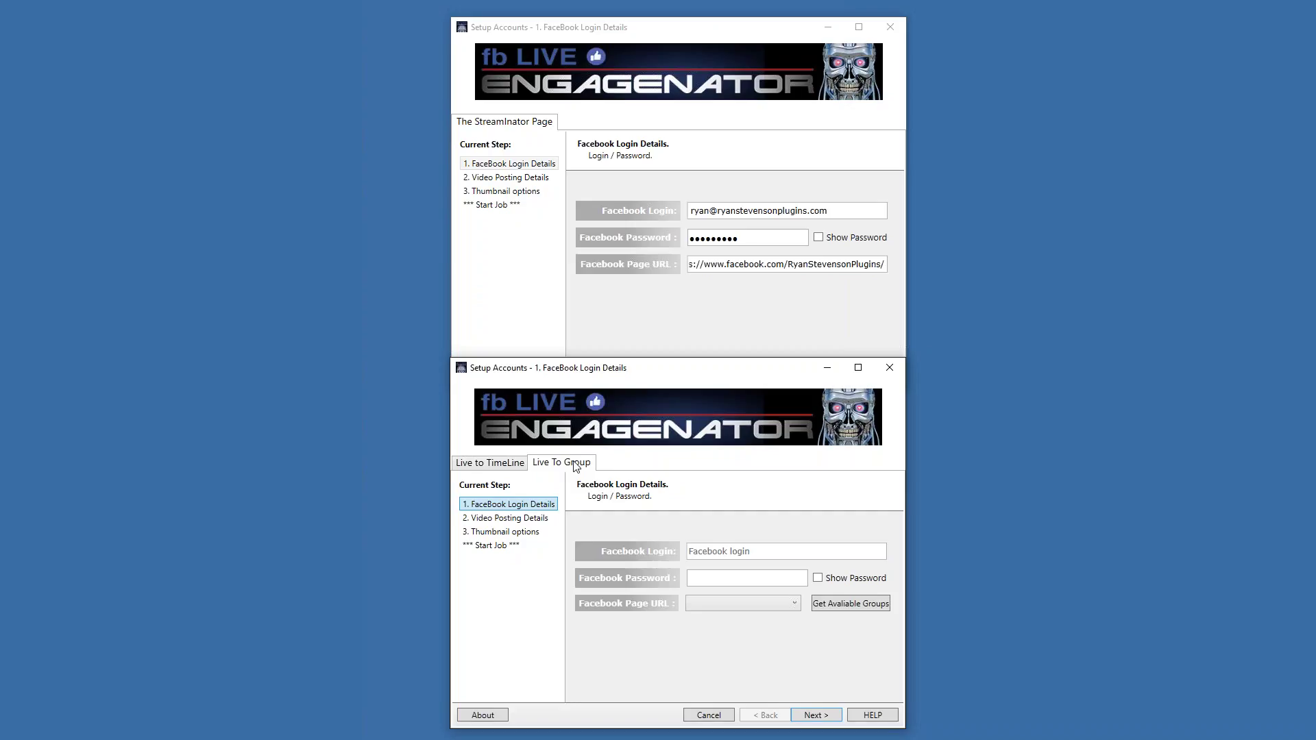
click(543, 317)
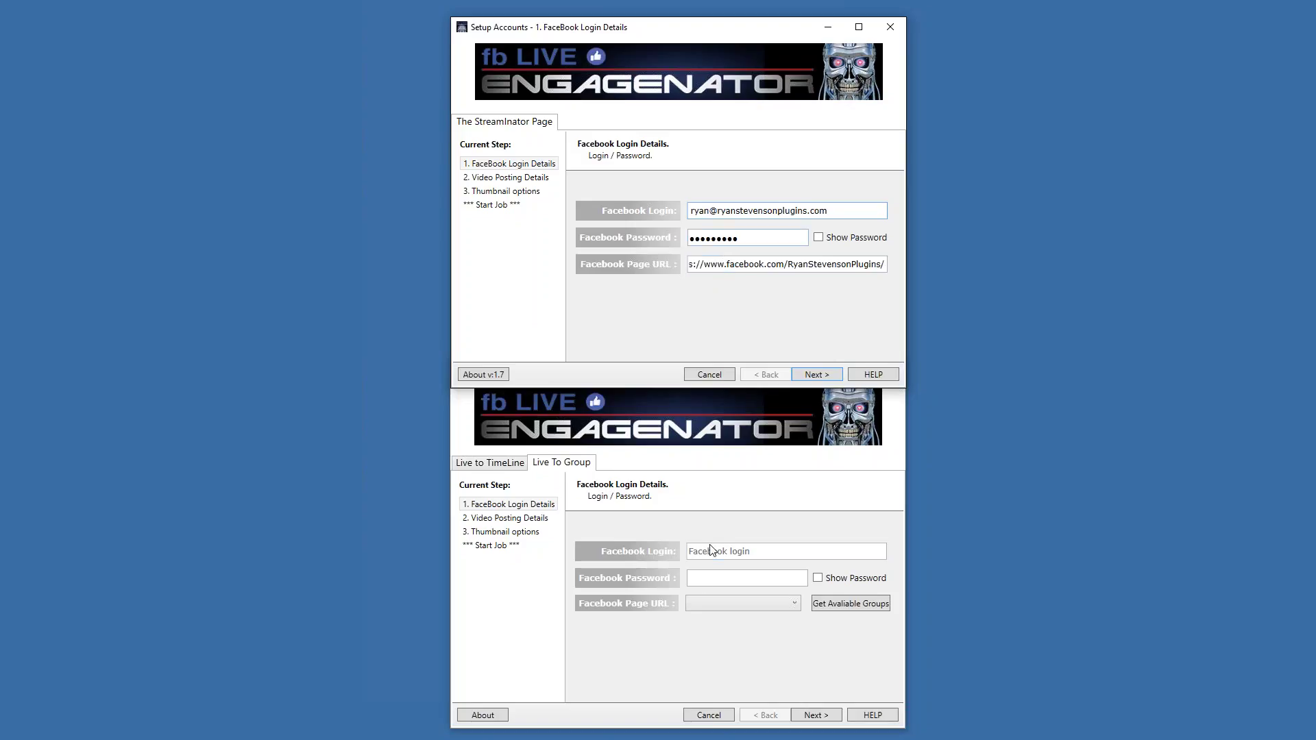
click(488, 469)
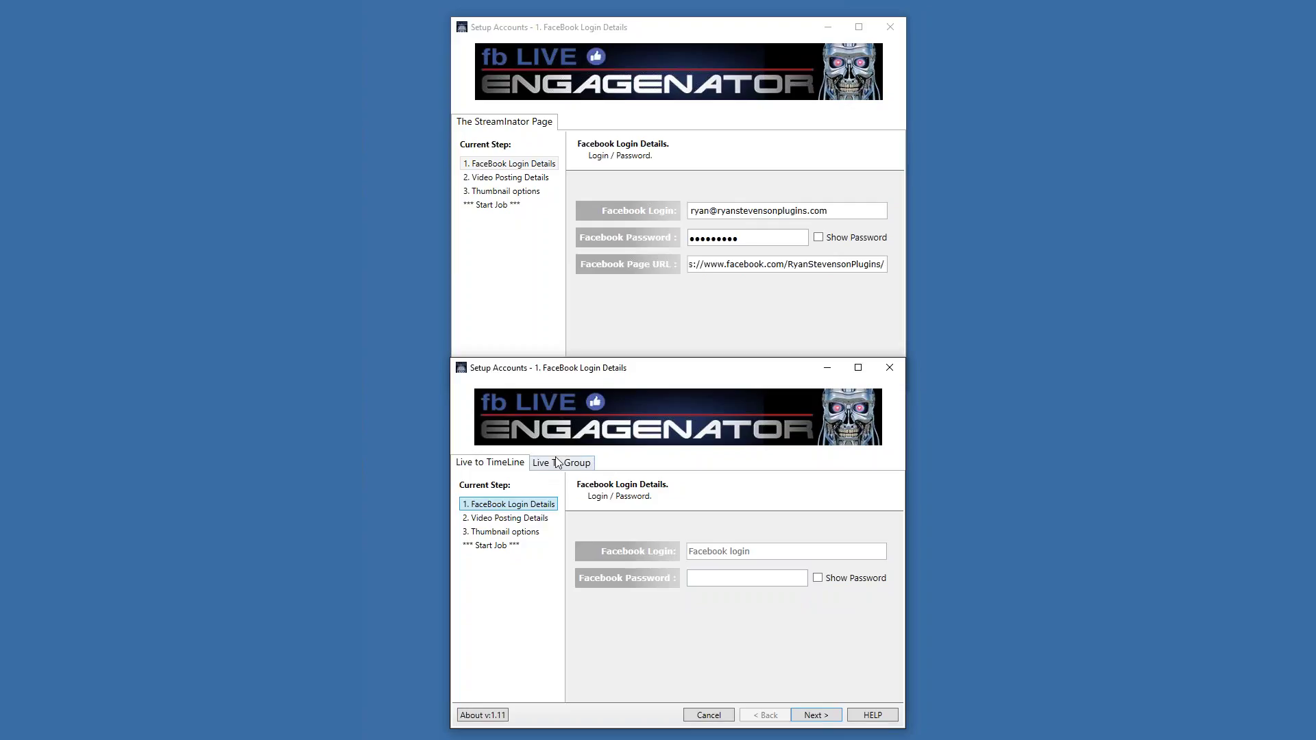
click(545, 303)
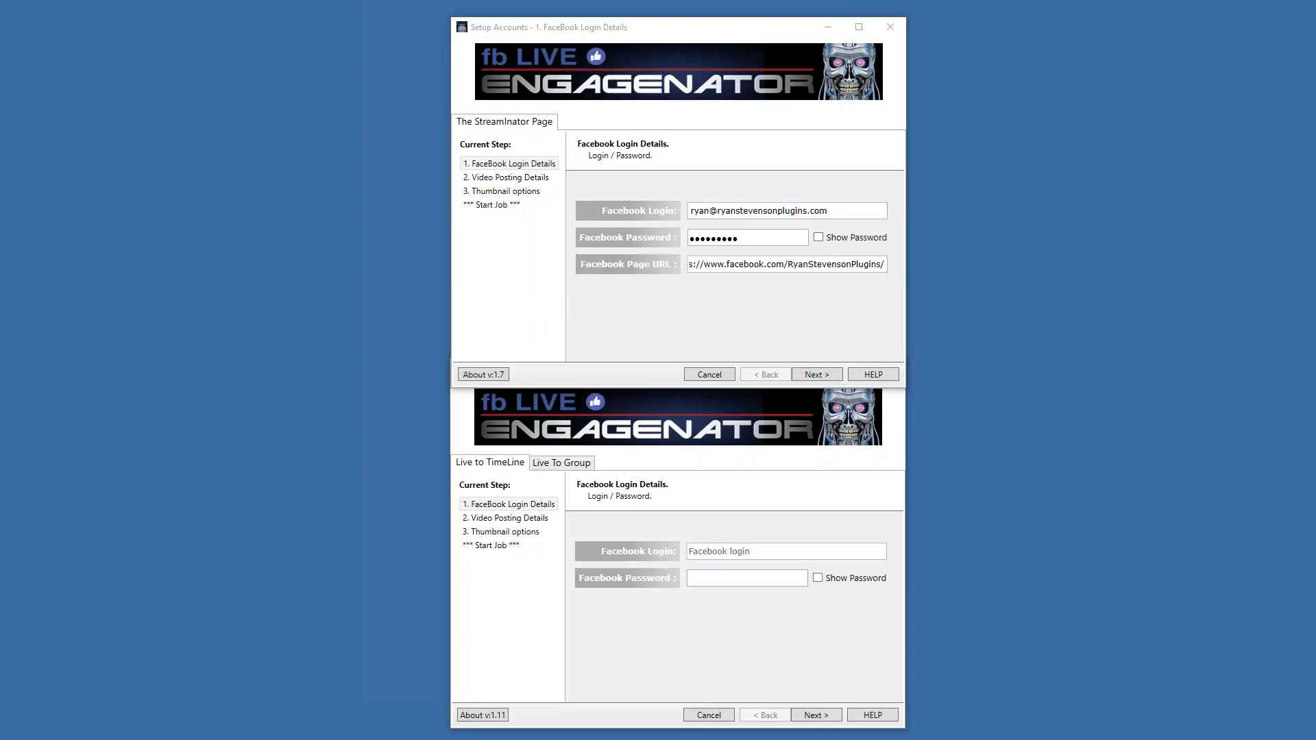
Inspect the Facebook page's address in the browser, then highlight the matching Facebook Page URL entry in the page streaming setup.
drag(0, 164, 574, 126)
double_click(555, 120)
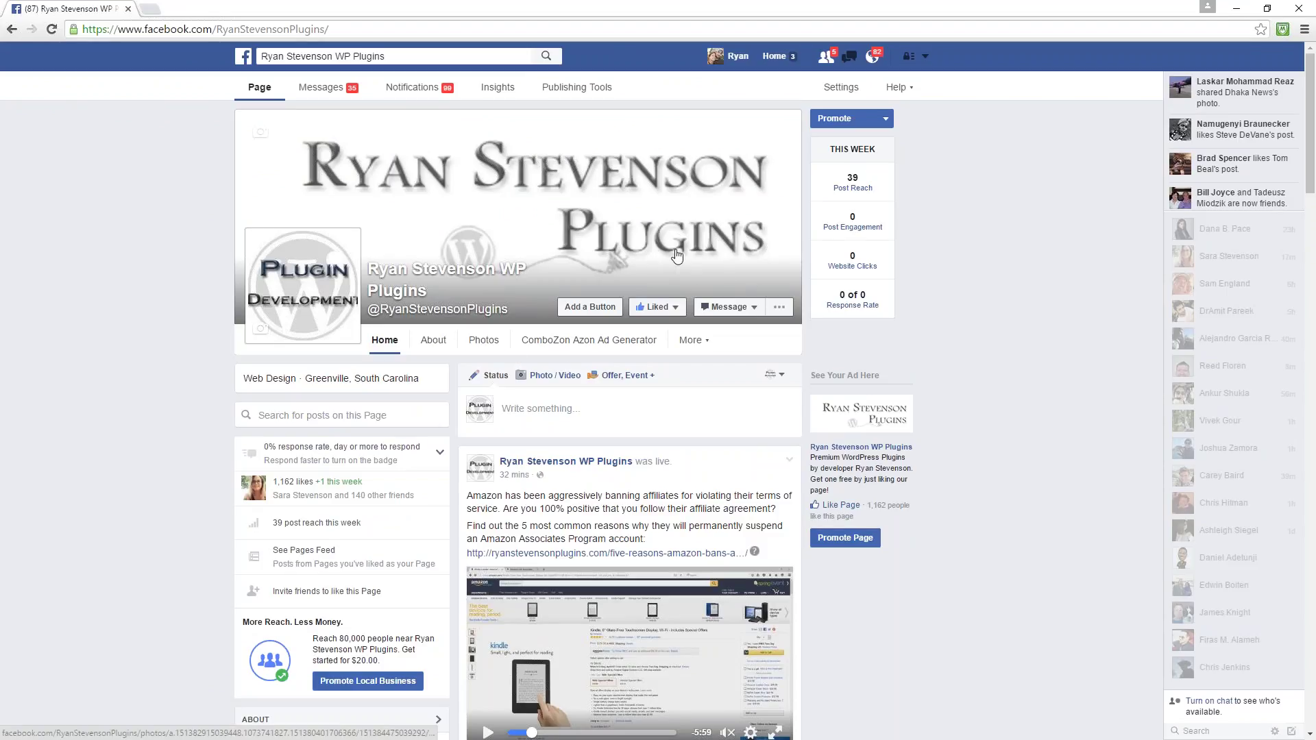
click(110, 34)
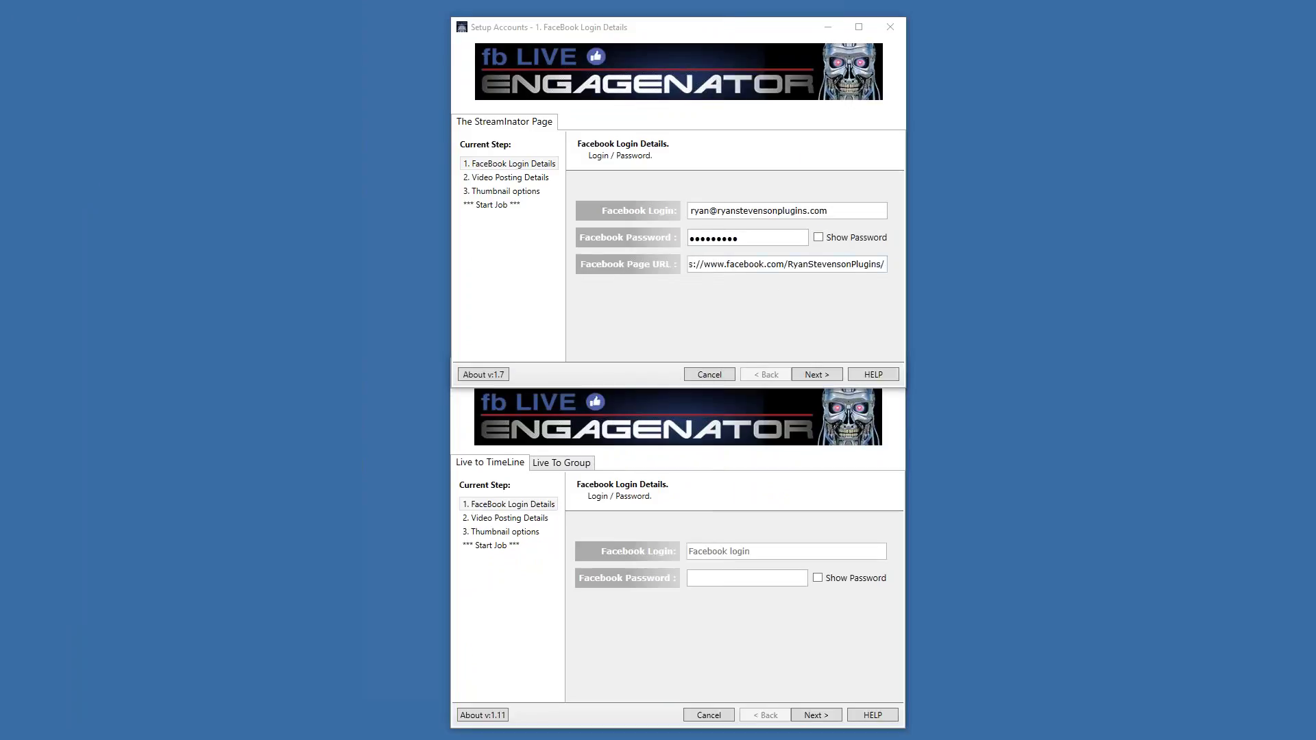
drag(726, 264, 485, 279)
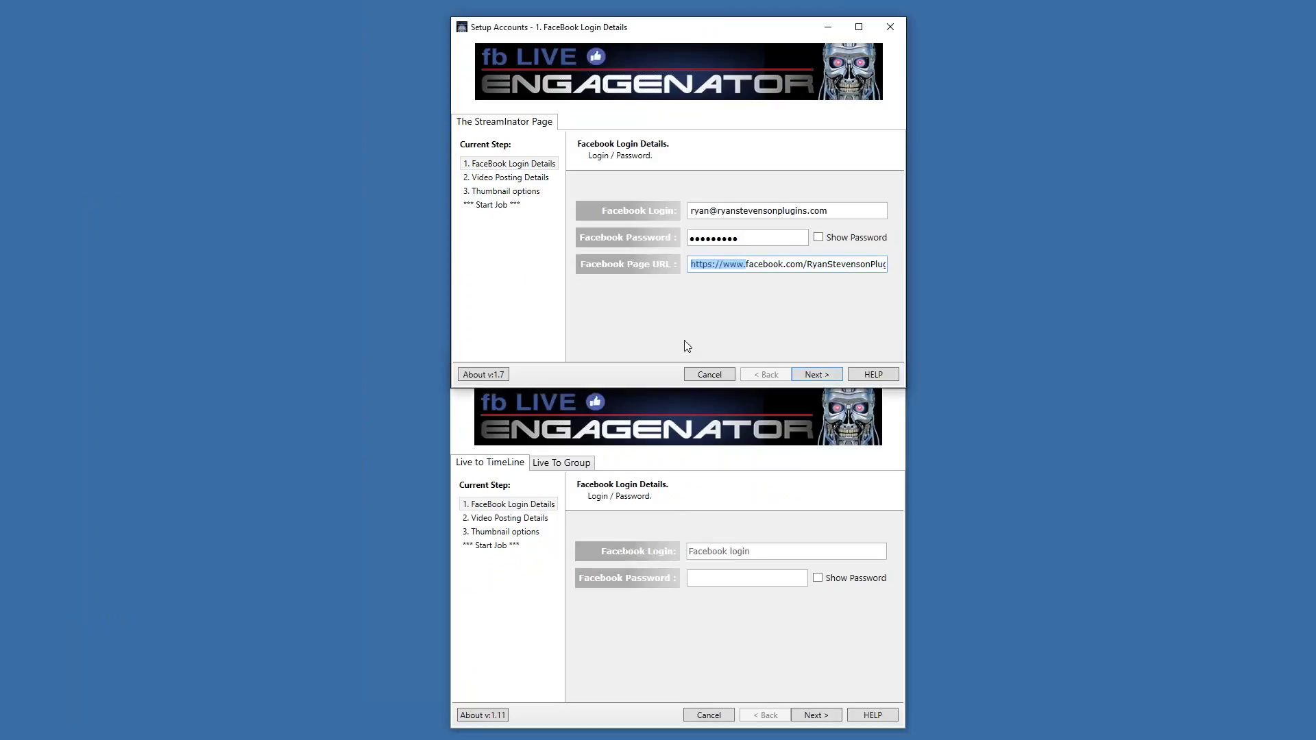
Check which destination fields the group and timeline modes offer, then return to the page streaming setup.
click(546, 463)
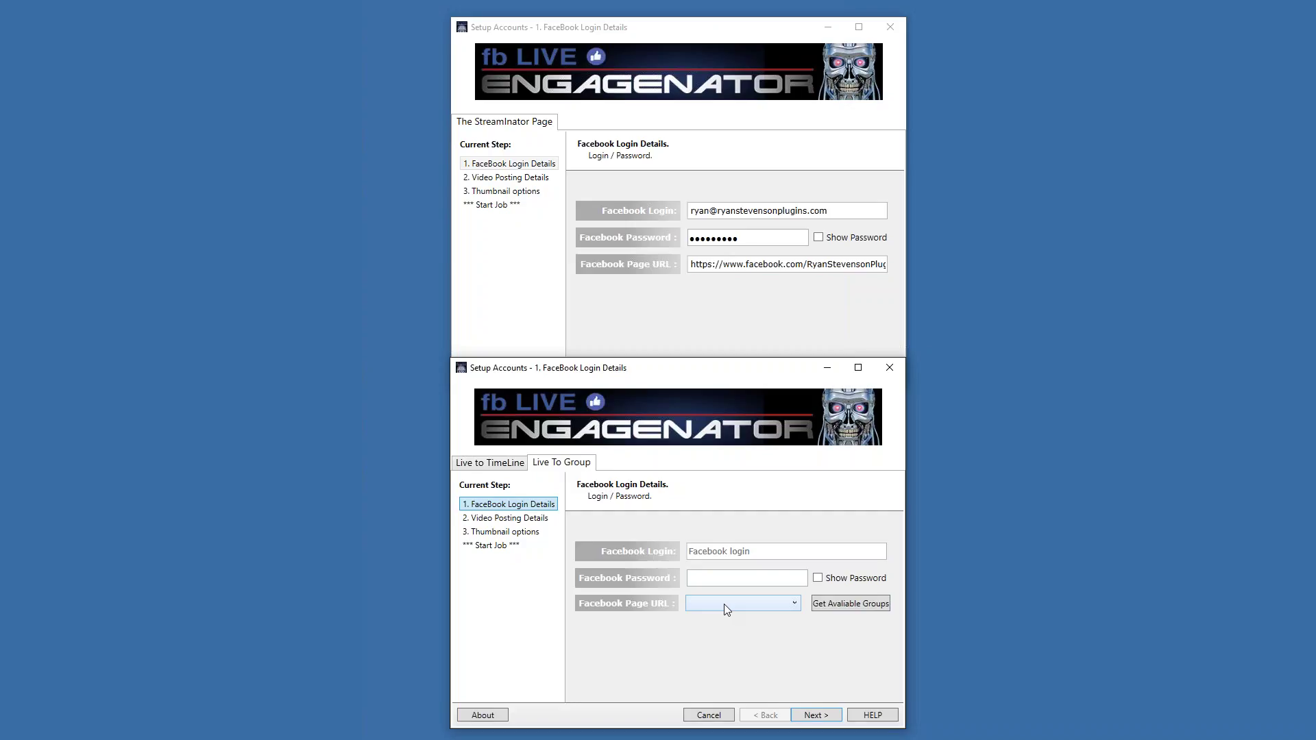
click(495, 464)
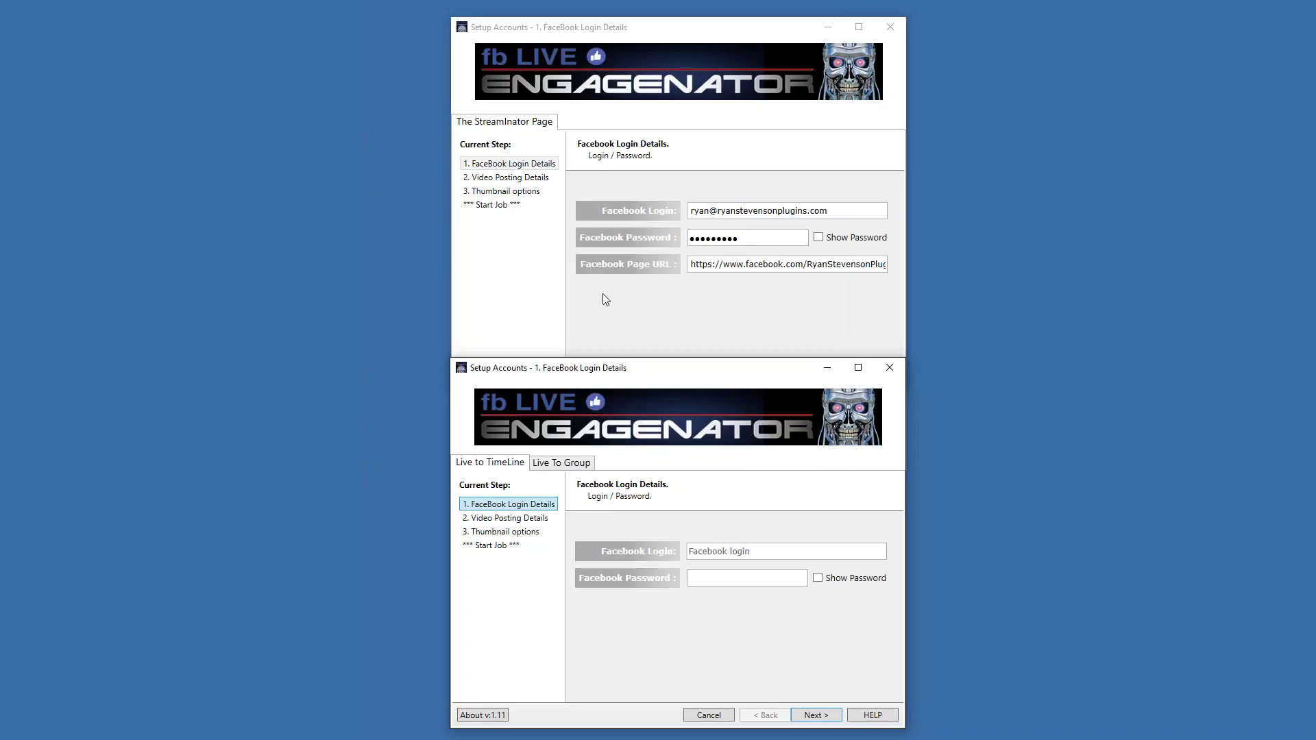
click(480, 296)
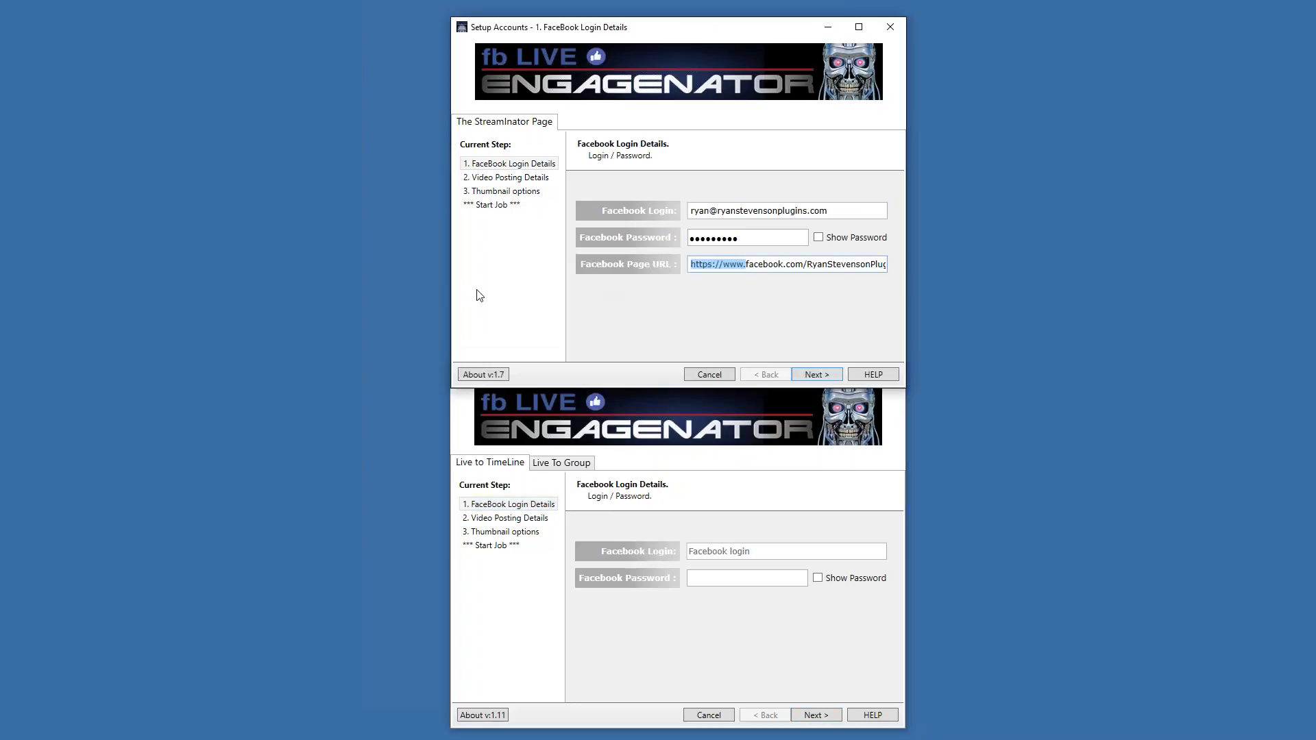
Advance the page streaming setup to Video Posting Details and review the post title and full post description.
click(808, 375)
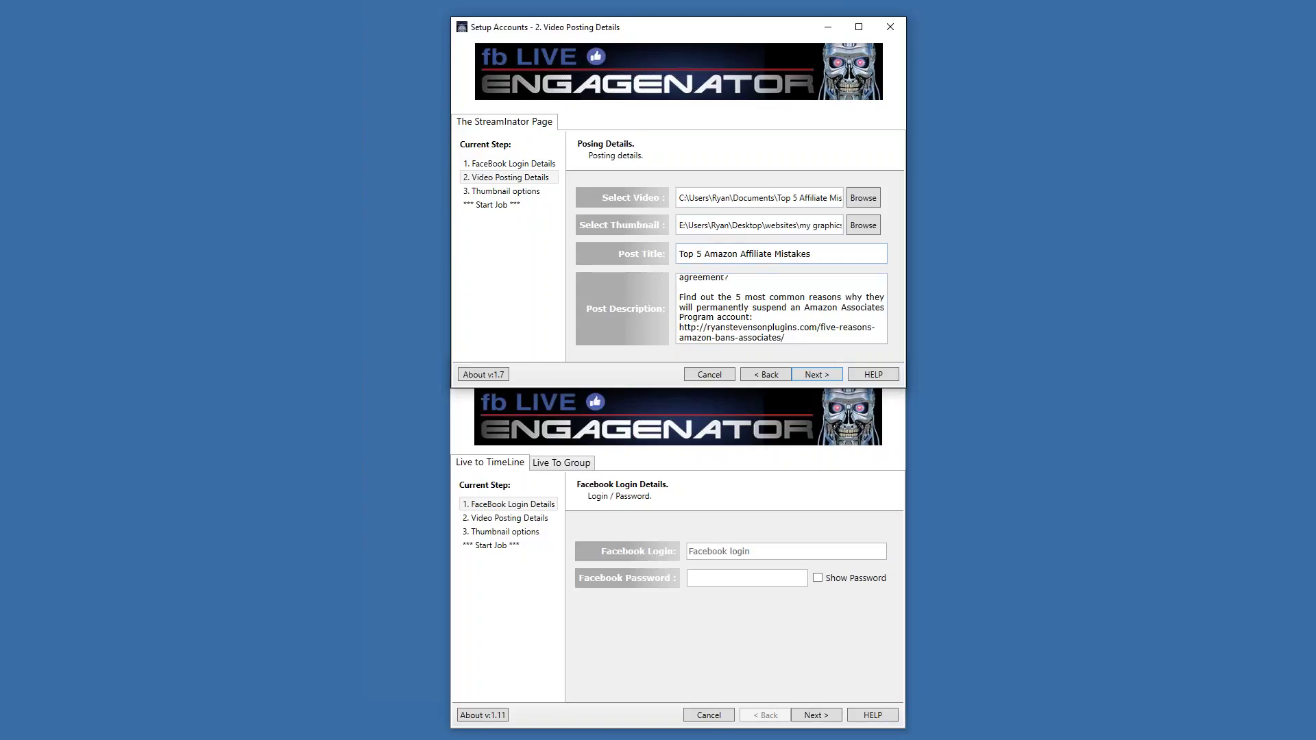
drag(822, 255, 662, 258)
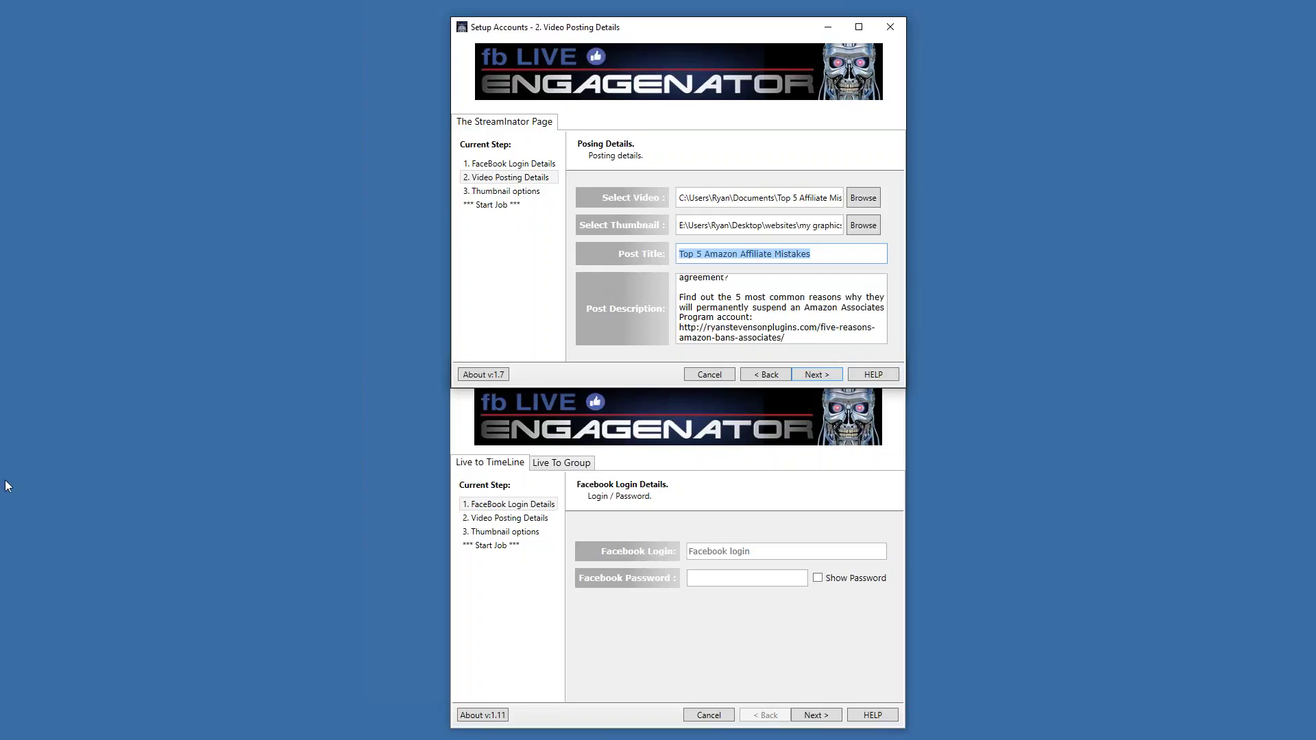
click(755, 308)
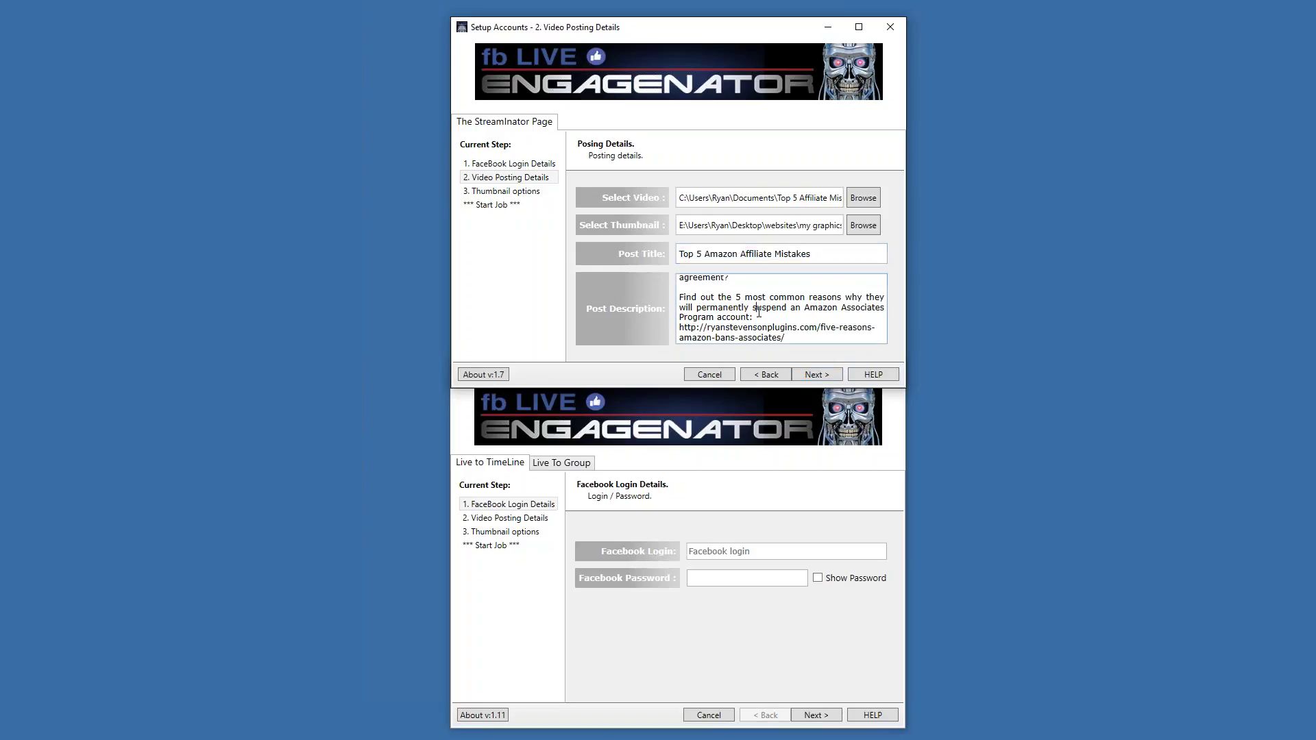
key(ctrl+a)
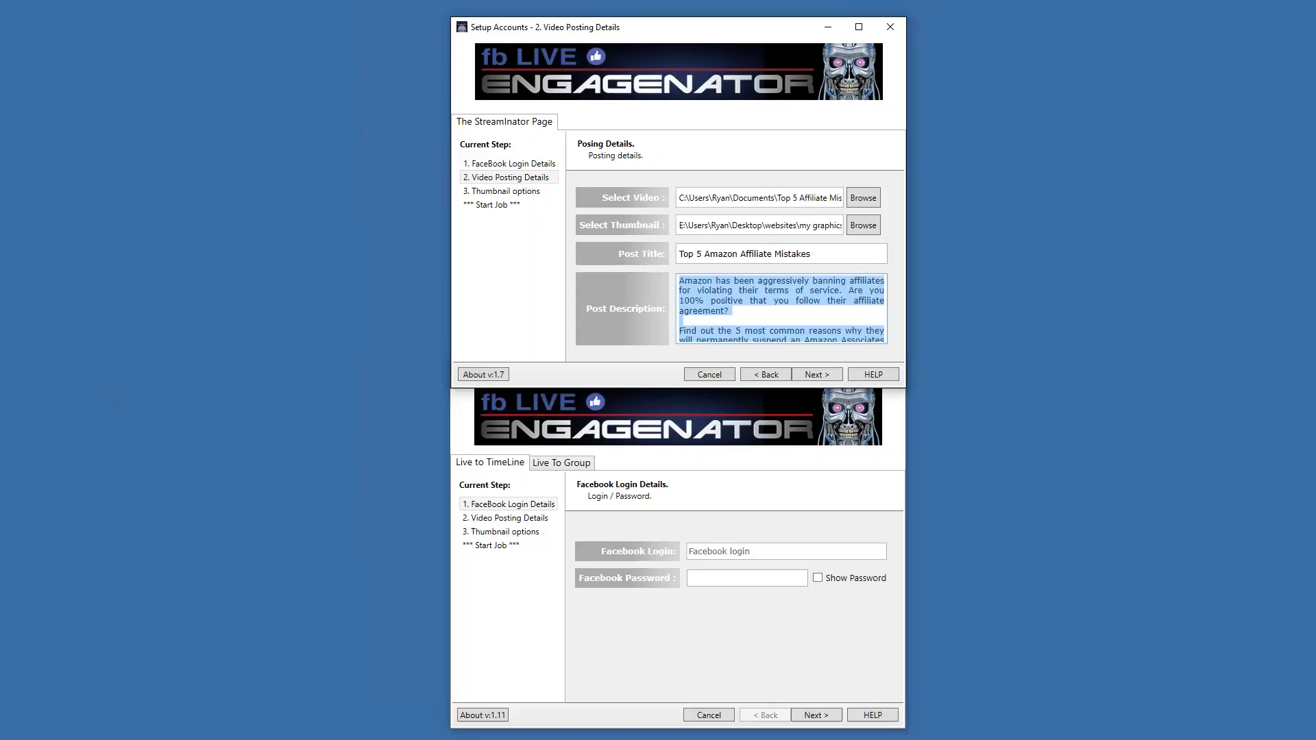
click(764, 300)
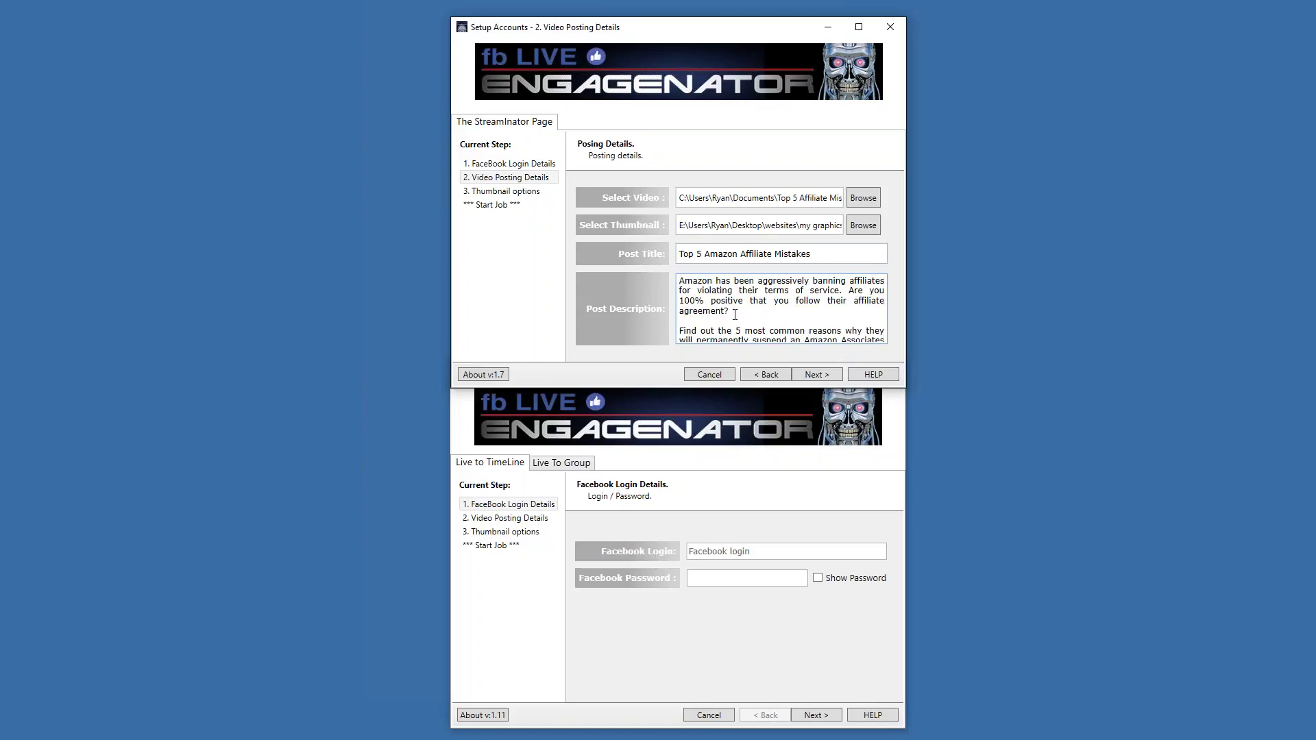
Examine the earlier live post on the Facebook page, then review the post description and the link at its end.
drag(0, 45, 652, 46)
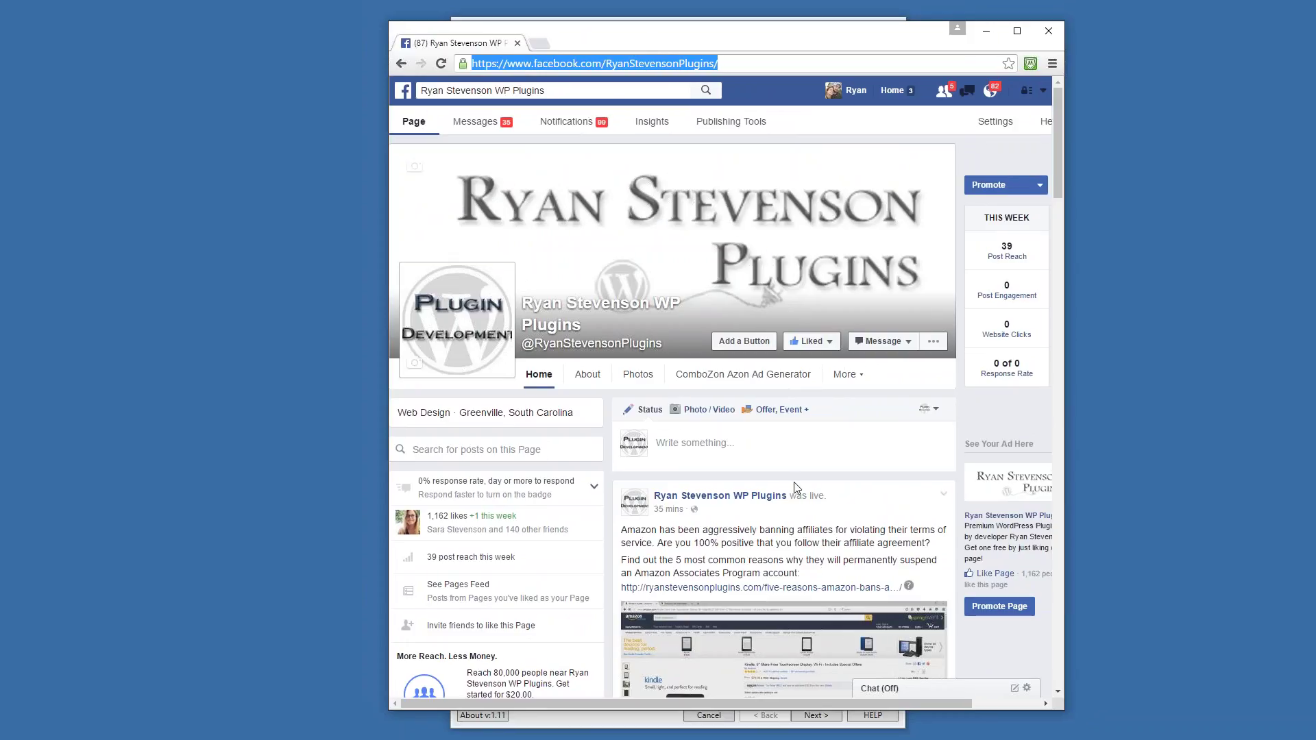
scroll(800, 388, down, 3)
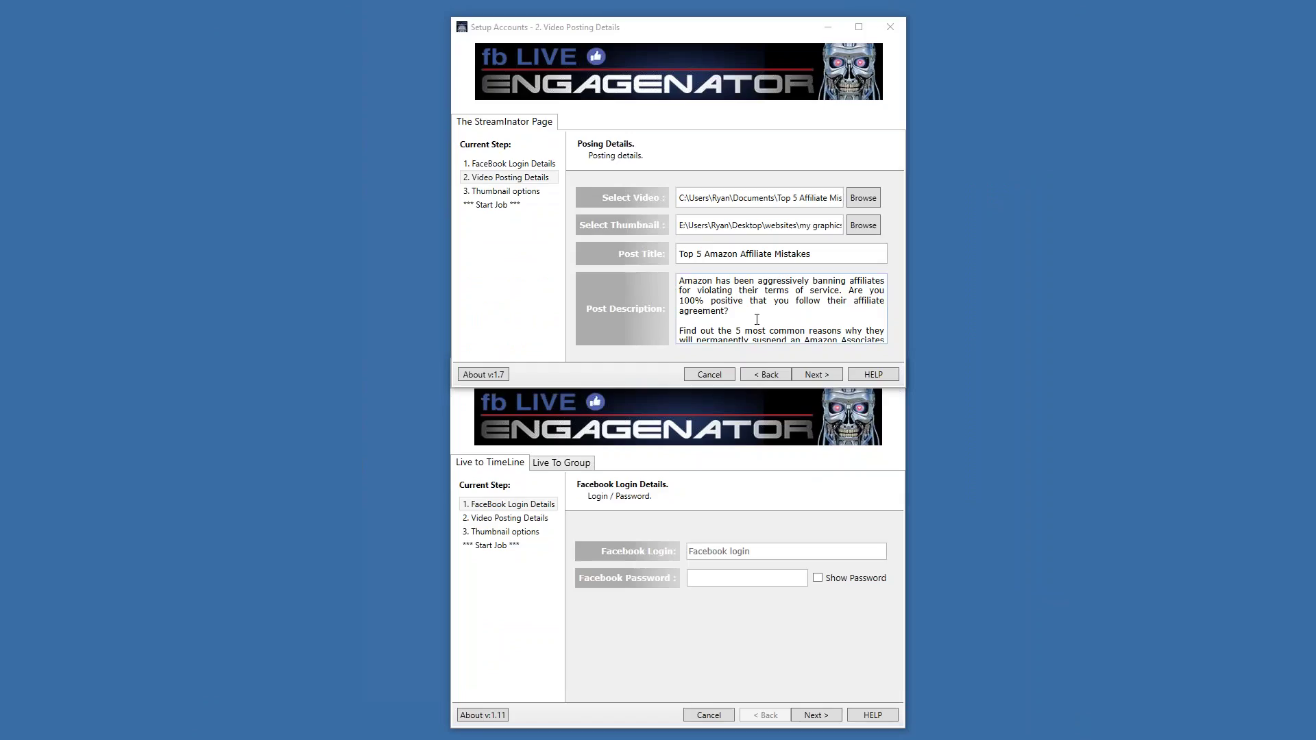
drag(679, 280, 886, 370)
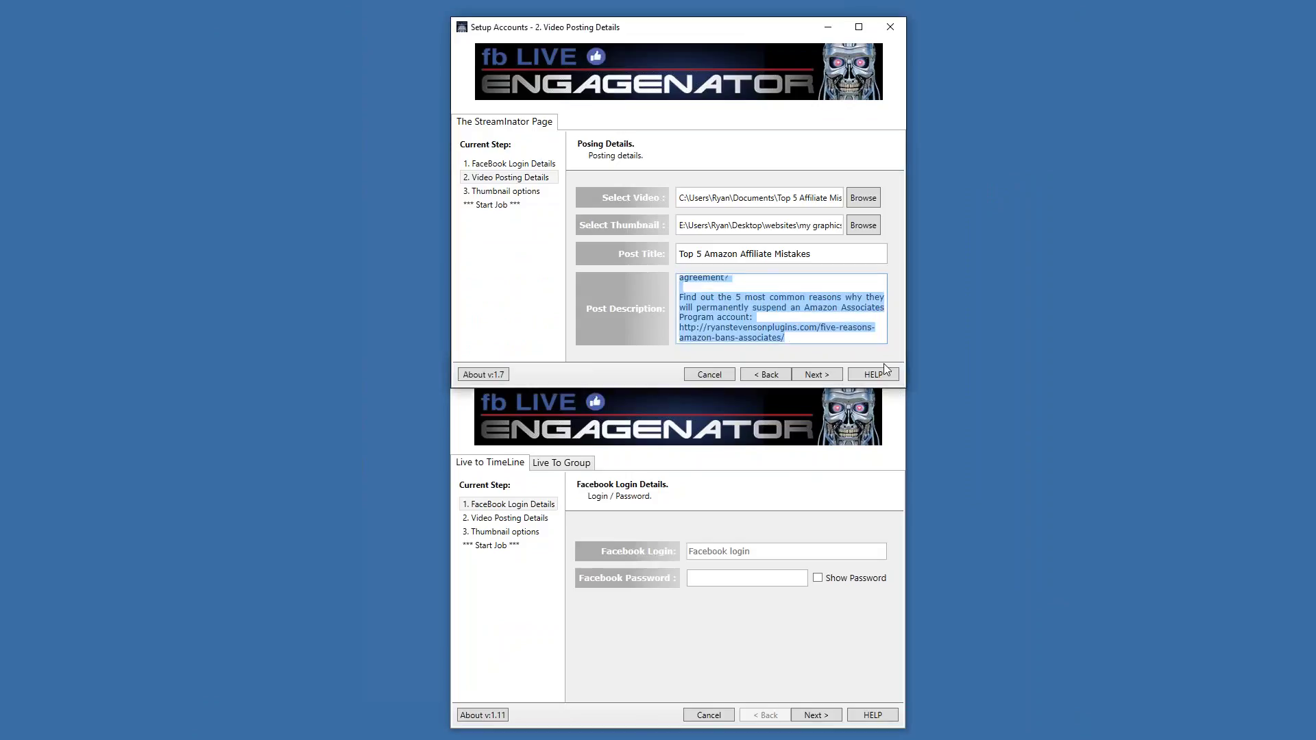
drag(785, 338, 659, 336)
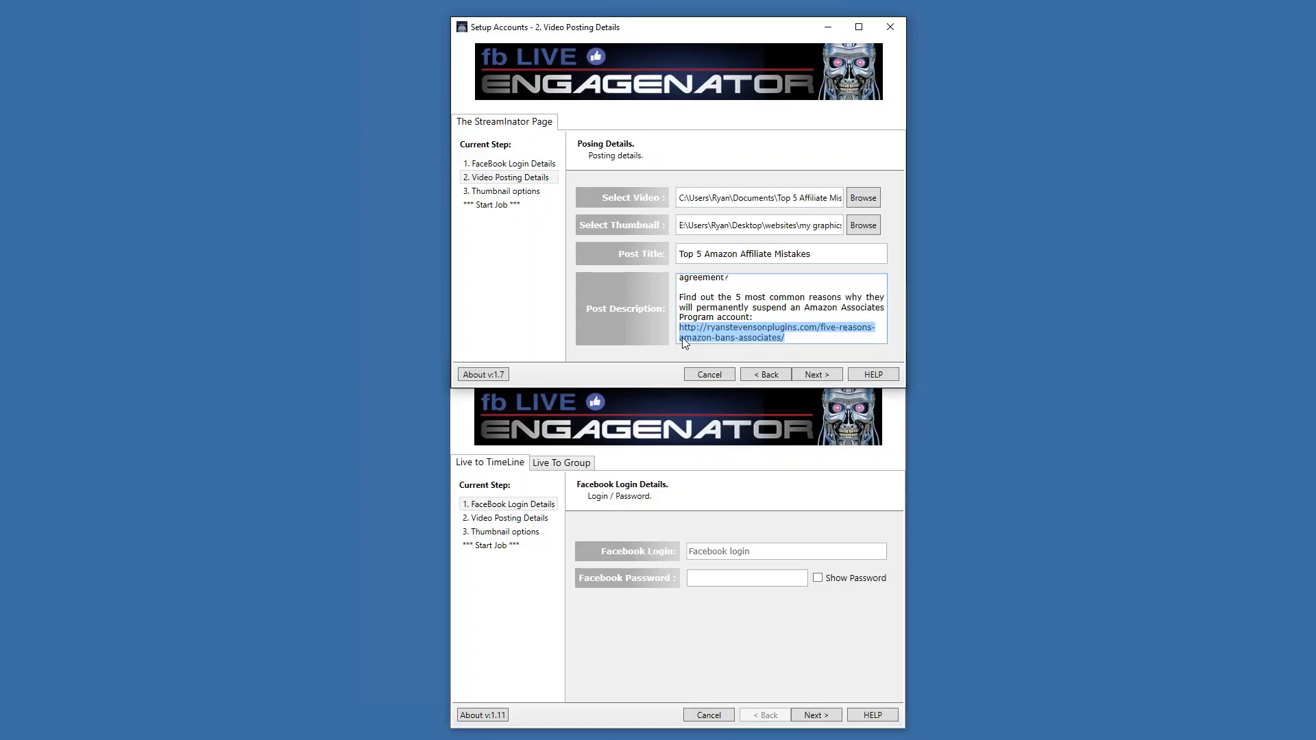
Examine the live post and the promotion options on the Facebook page, then return to the post description.
drag(0, 104, 683, 74)
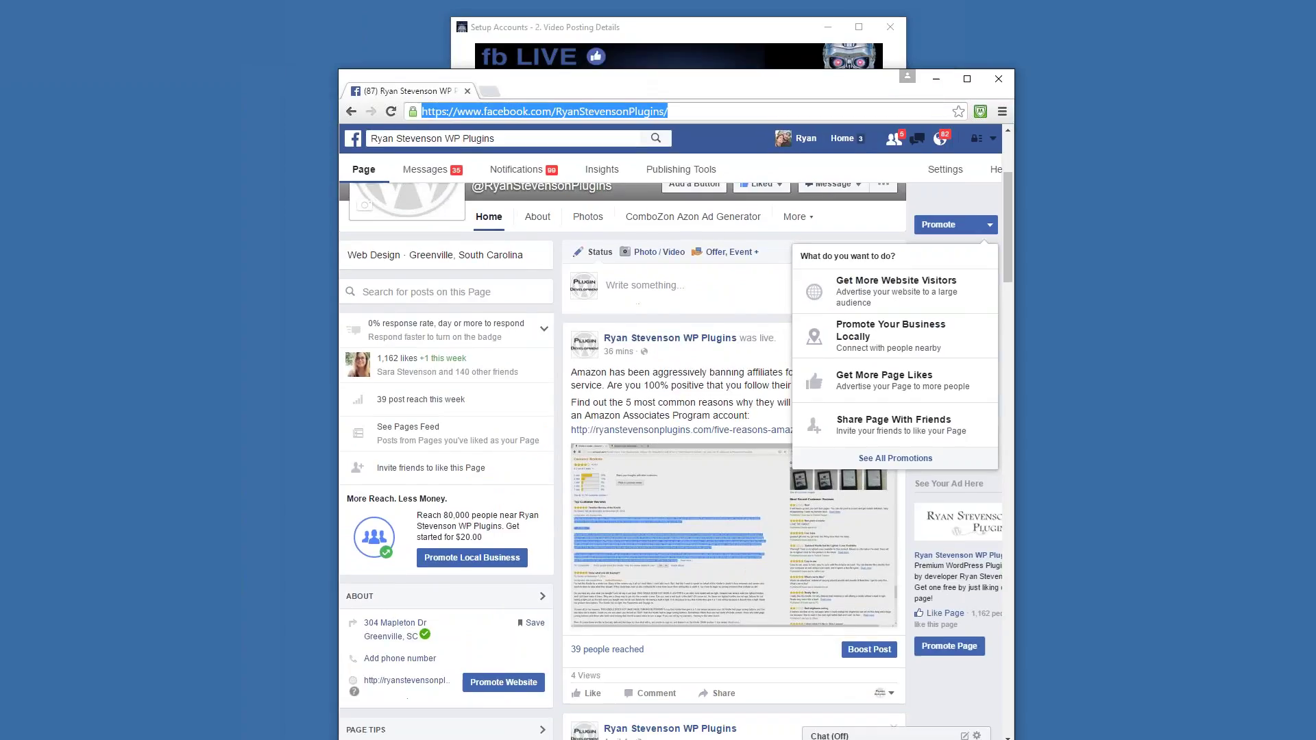
click(669, 387)
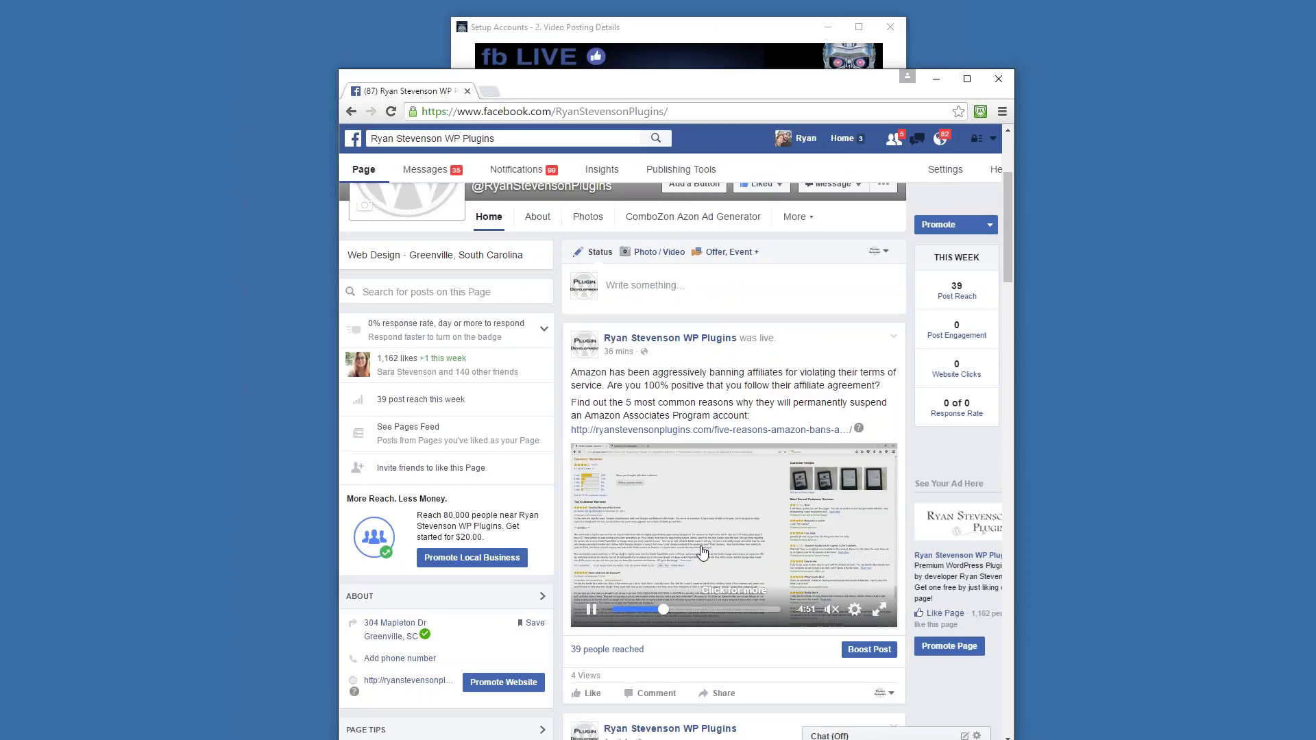
click(989, 225)
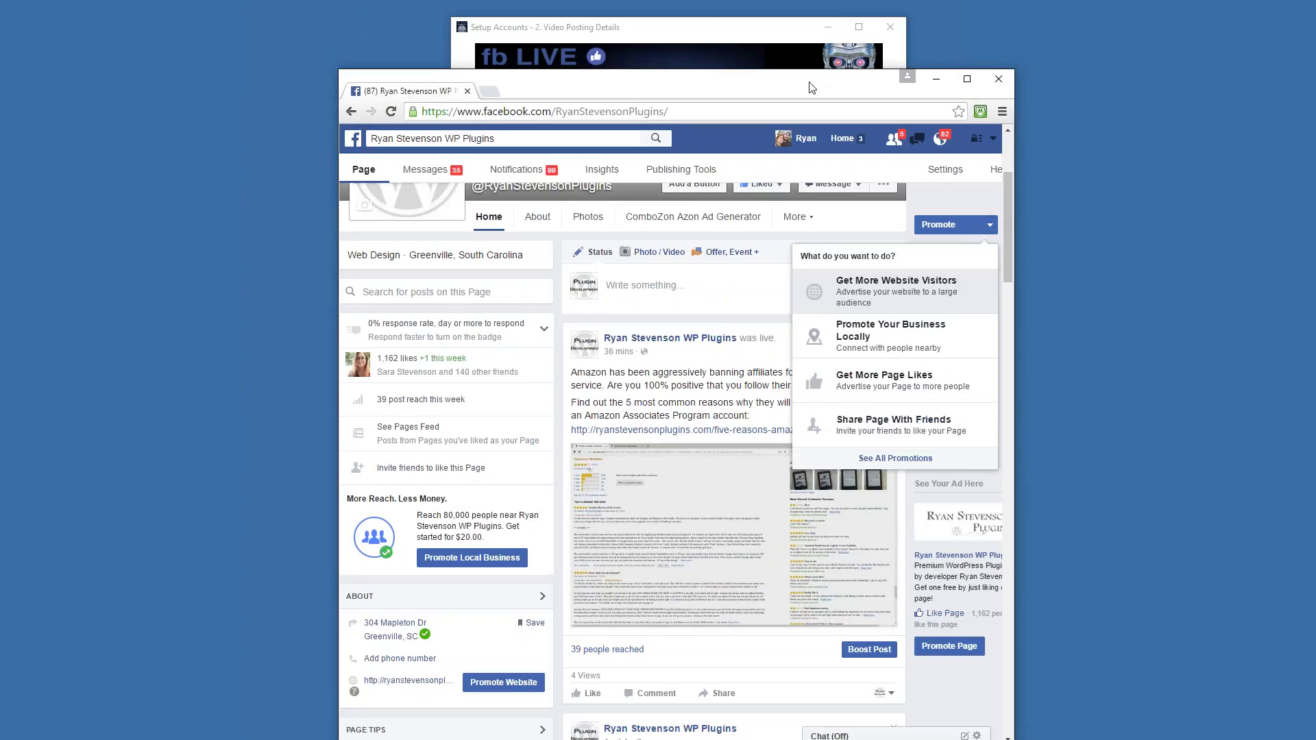
drag(810, 83, 0, 48)
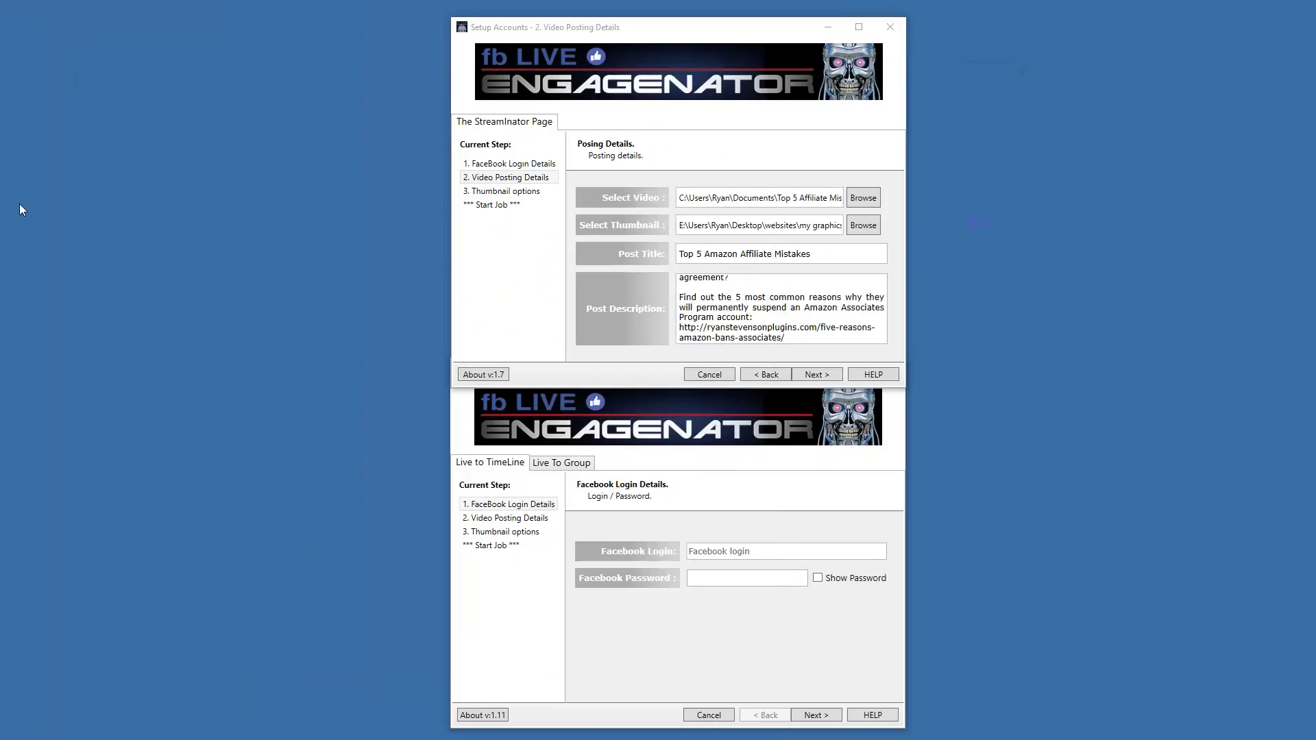
click(508, 301)
click(774, 331)
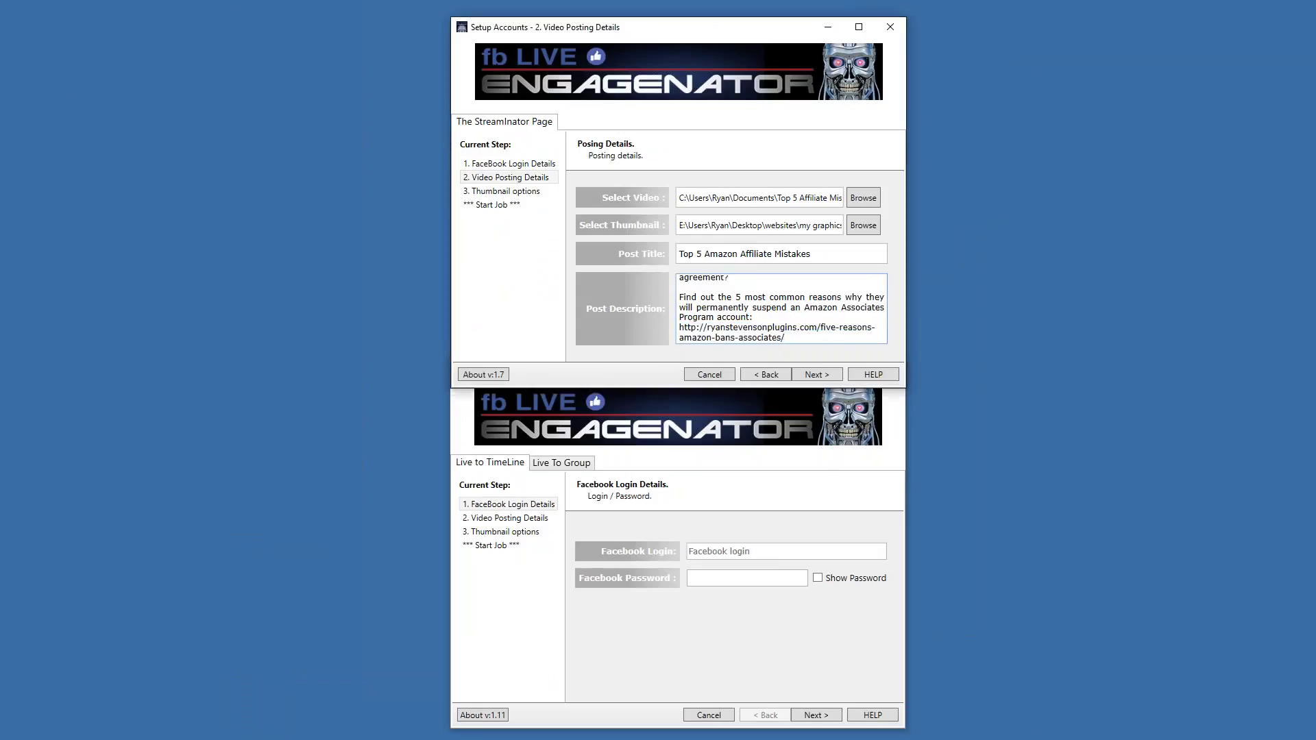
Advance to Thumbnail options, leave Delay set to Yes with 10 seconds, and proceed to Start Job.
click(807, 376)
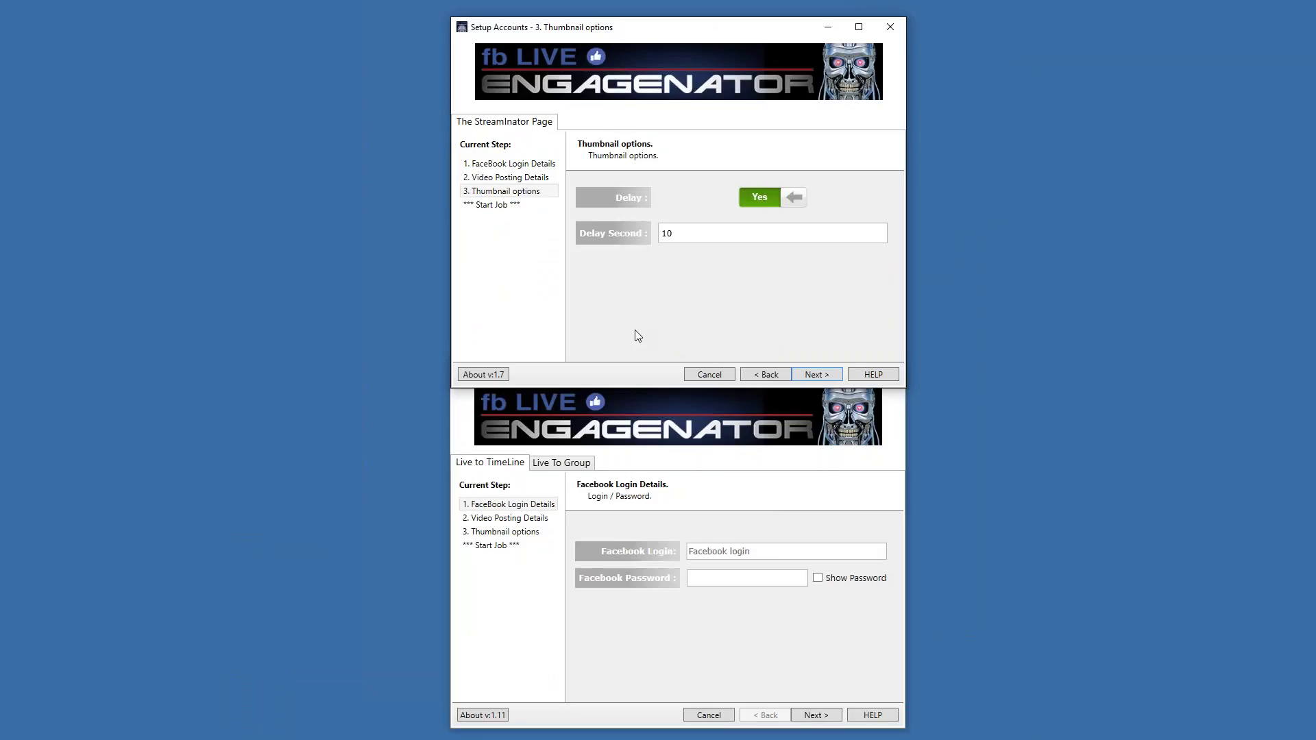
click(764, 199)
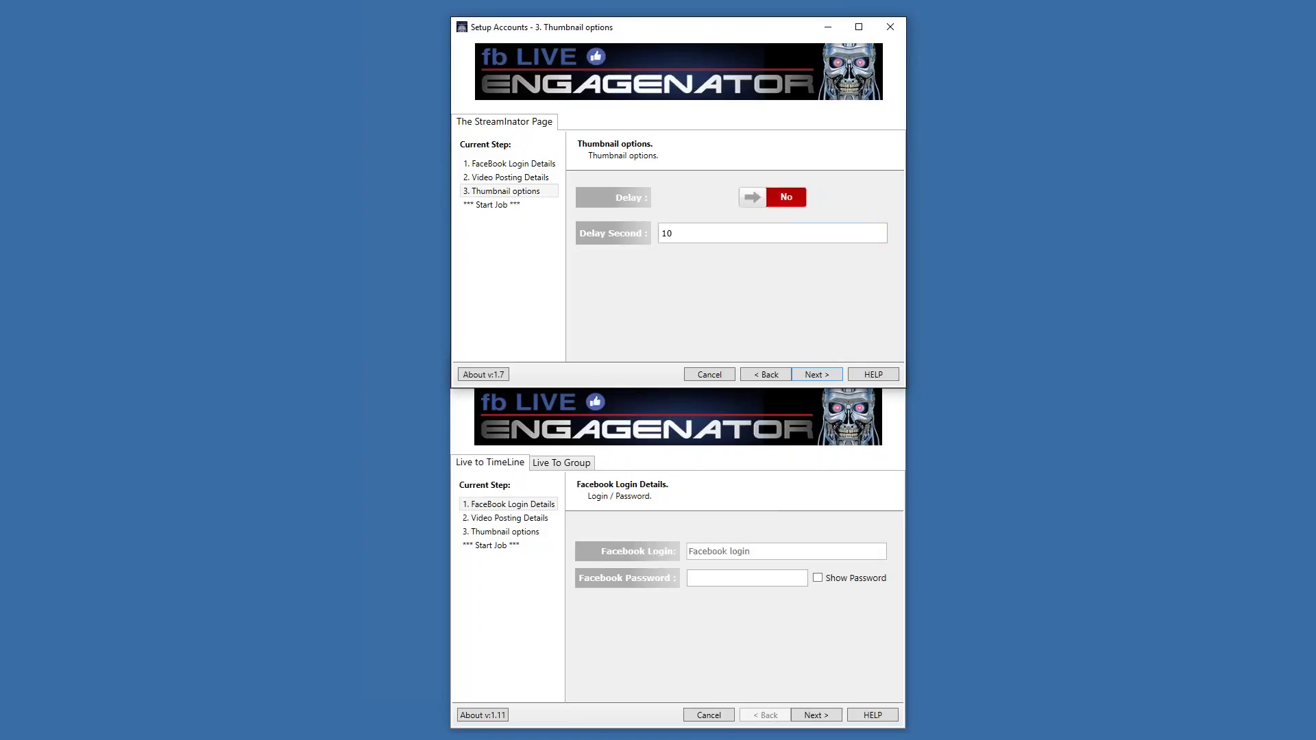
click(779, 206)
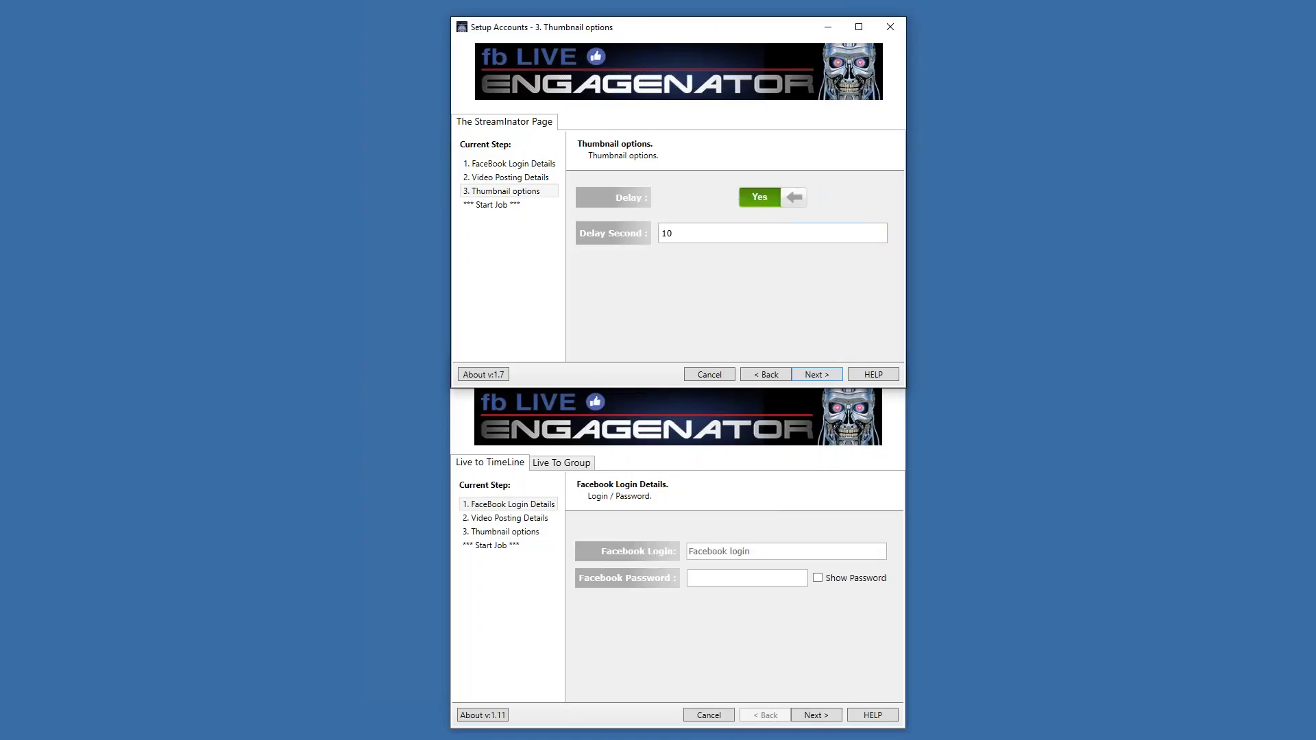
key(Tab)
click(809, 374)
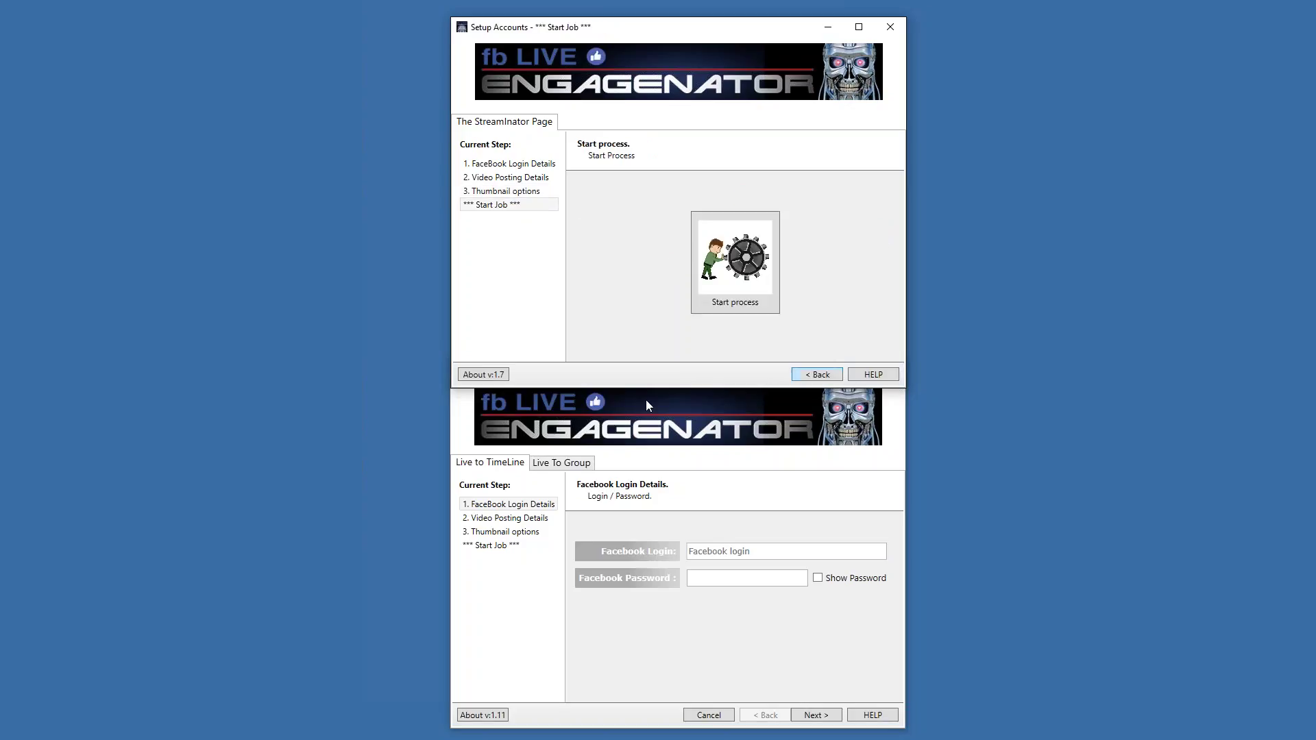
Start the streaming process and examine the resulting live video's post details on the Facebook page.
click(727, 285)
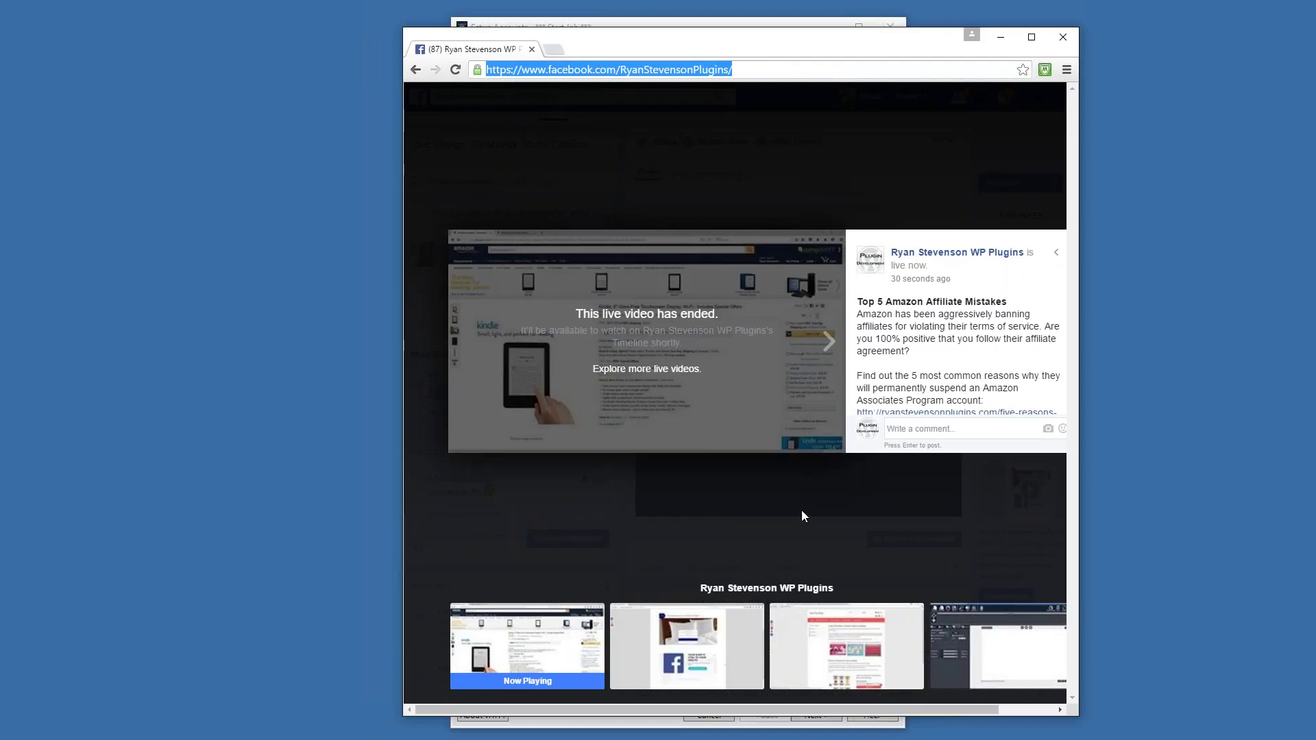
mouse_move(925, 255)
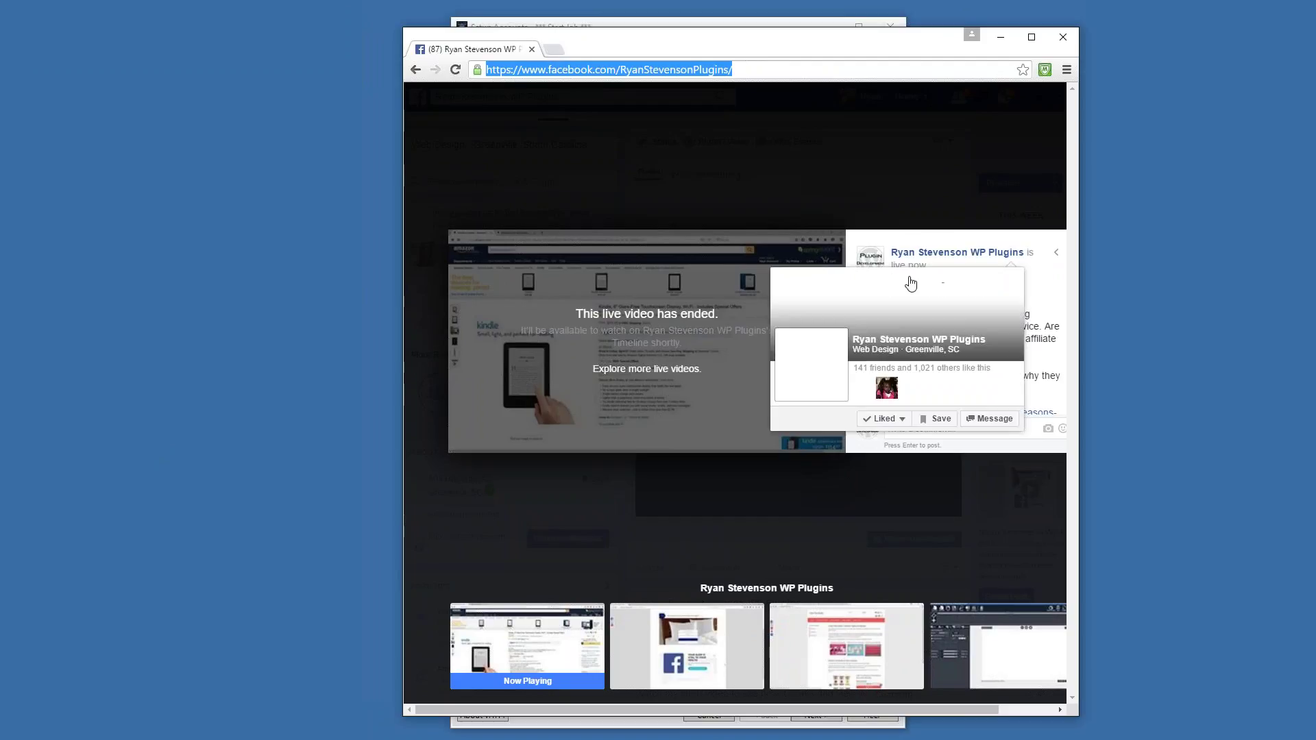